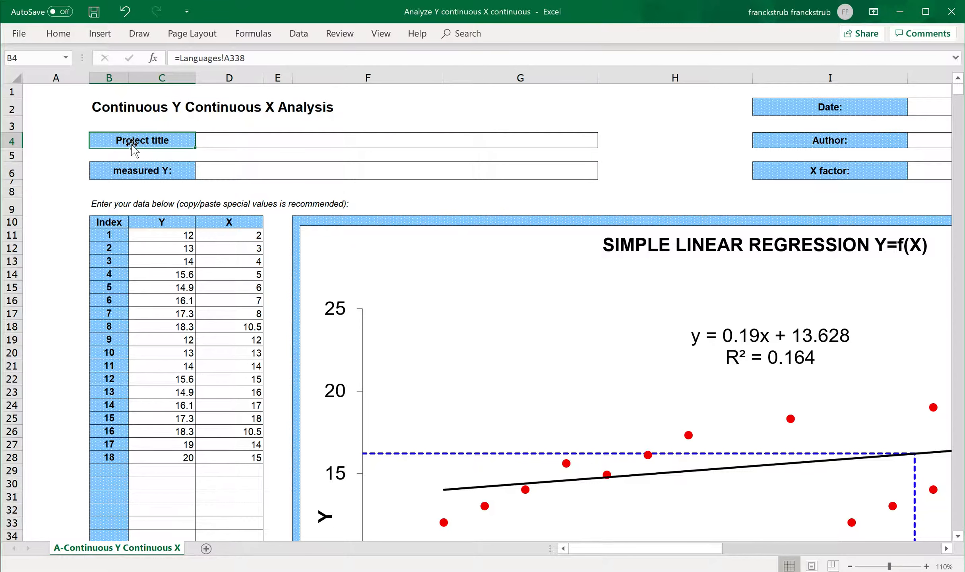
Try to edit the protected Project title label cell and dismiss the sheet protection alert.
double_click(131, 144)
key(Return)
click(253, 58)
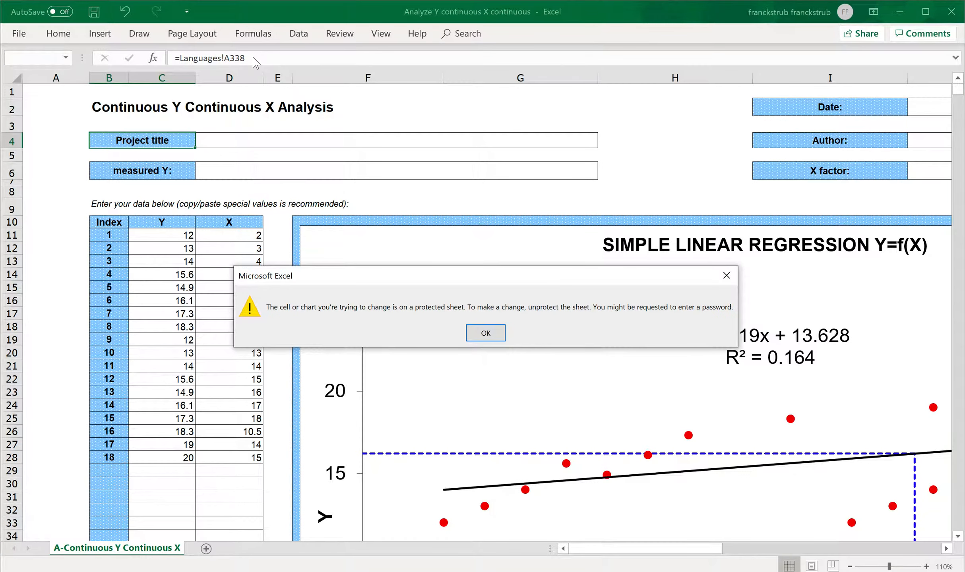
click(485, 333)
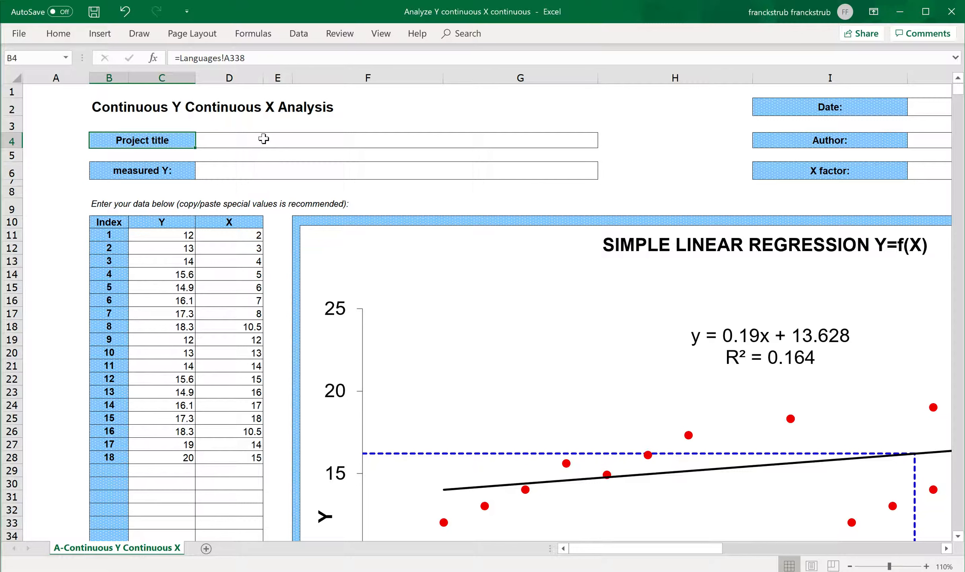
Enter "My process improvement project" as the project title and "Diameter" as the measured Y.
click(264, 139)
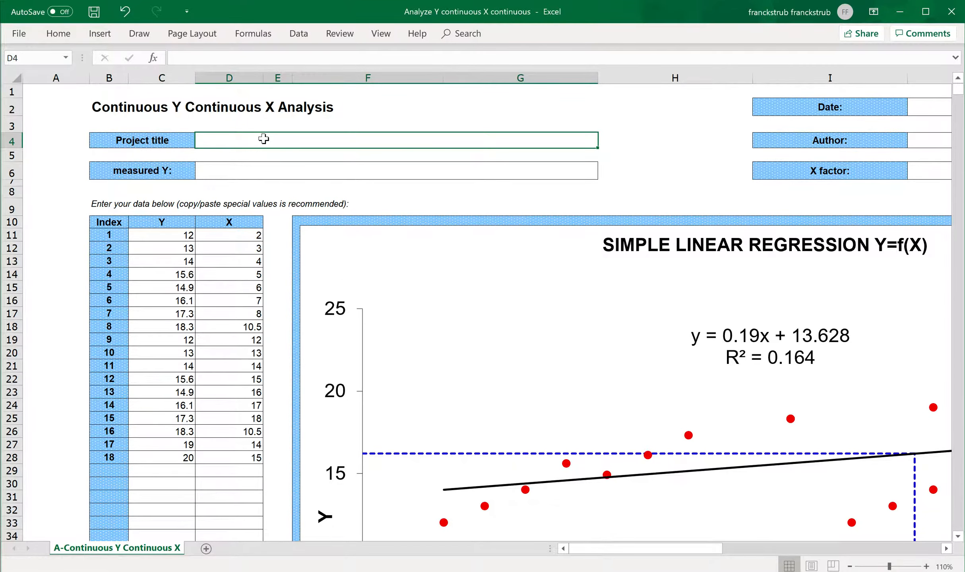
text(My proce)
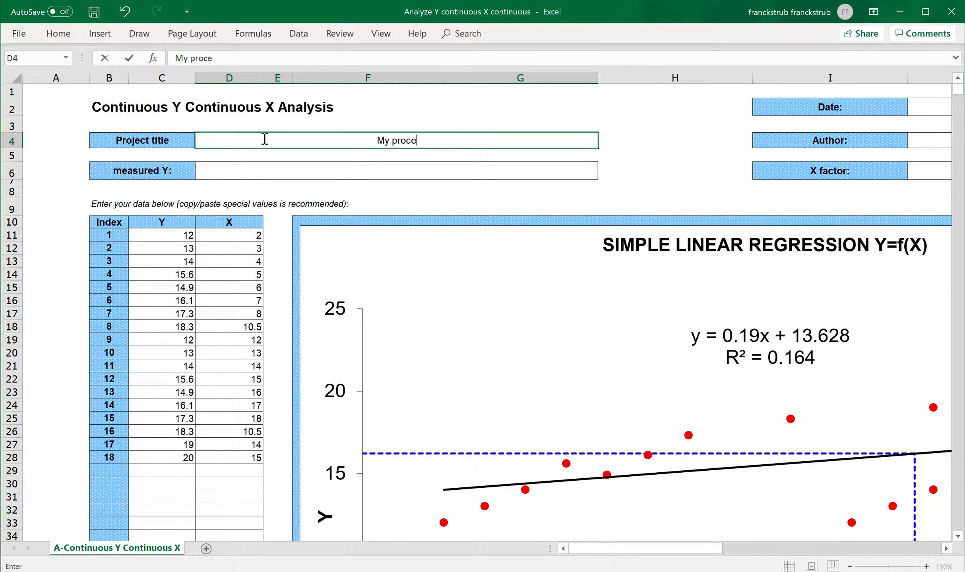
text(ss improv)
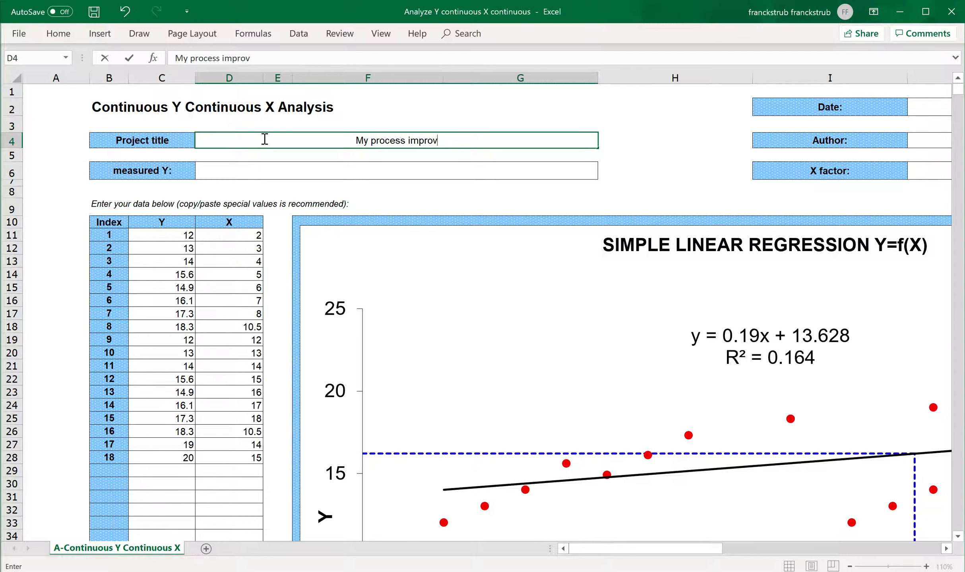
text(ement project)
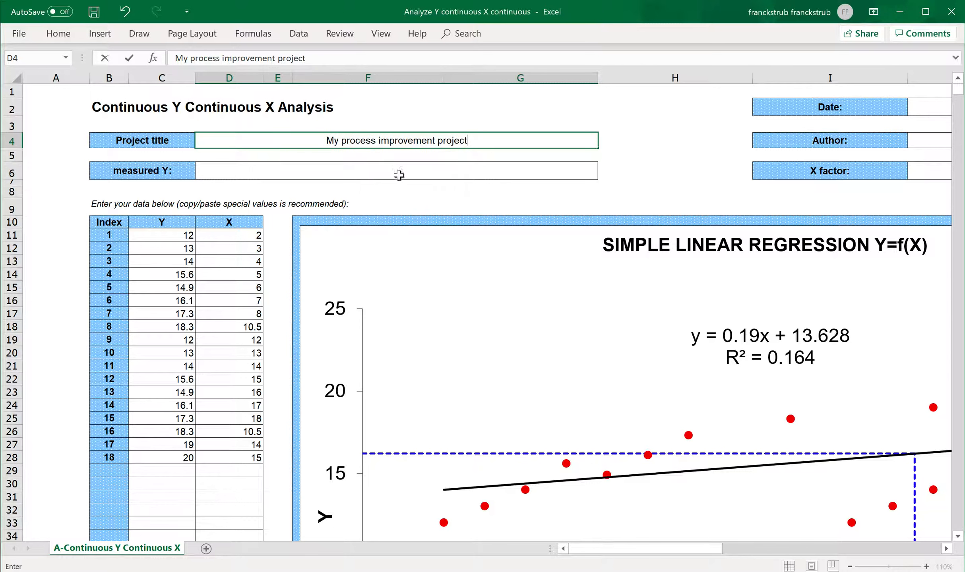
click(450, 169)
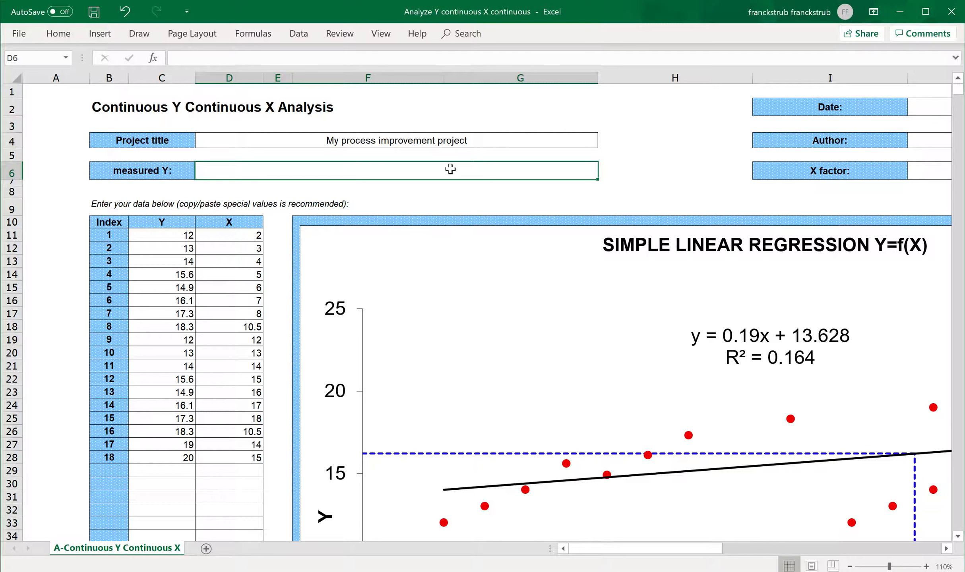
text(Diameter)
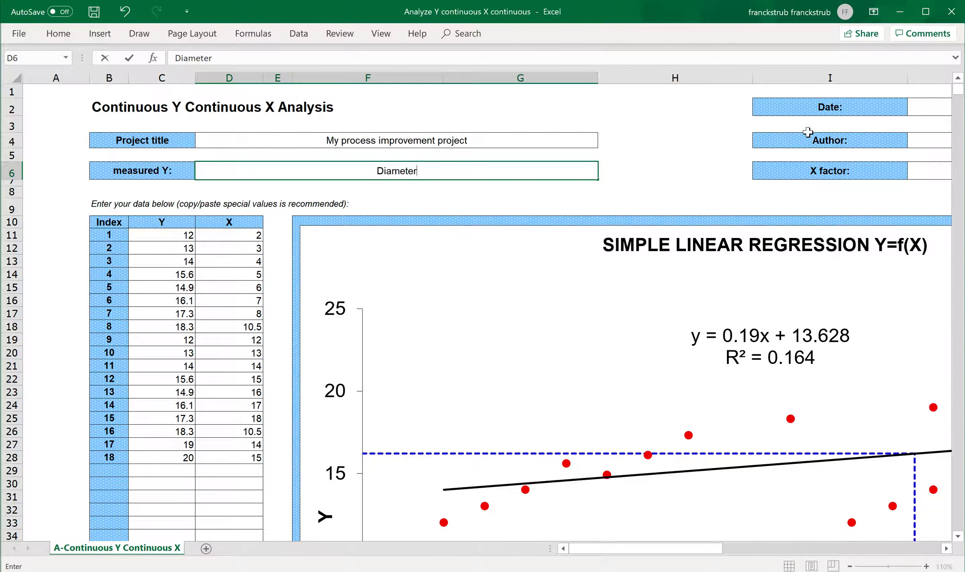
Change the analysis date in the sheet header to 5/25/2019.
scroll(808, 133, right, 10)
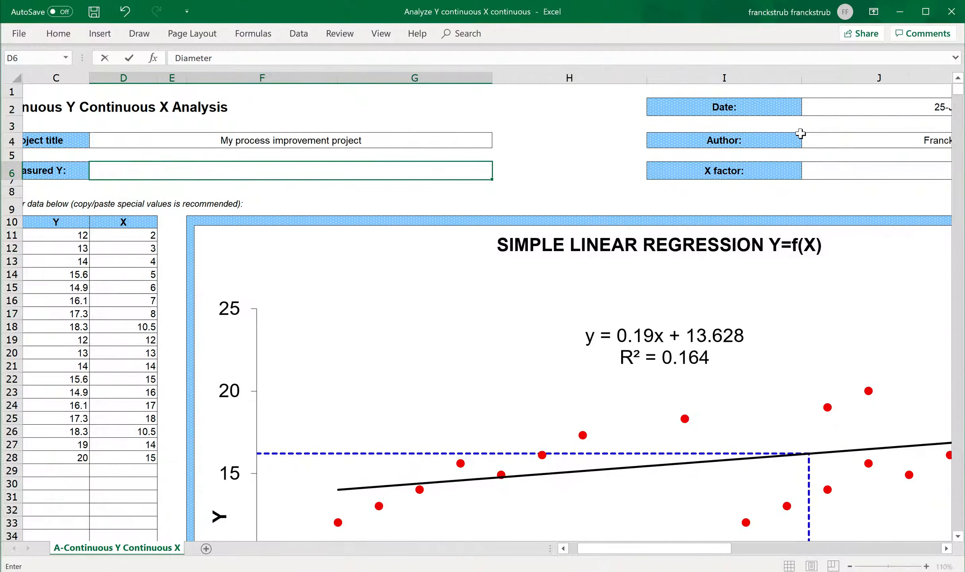
scroll(801, 134, left, 3)
scroll(801, 134, left, 5)
click(834, 107)
click(850, 567)
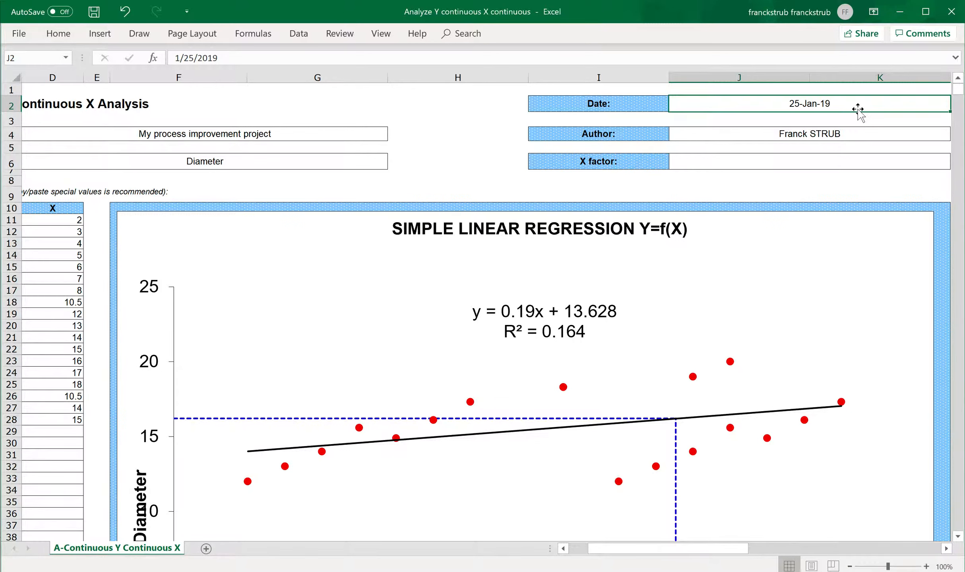
click(833, 107)
click(179, 57)
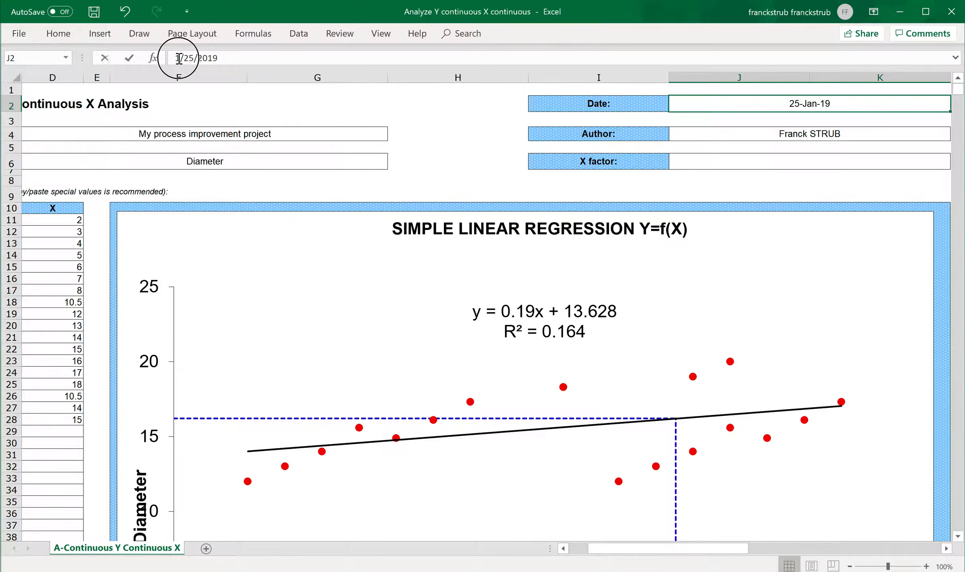
key(BackSpace)
text(5/25/2019)
key(Return)
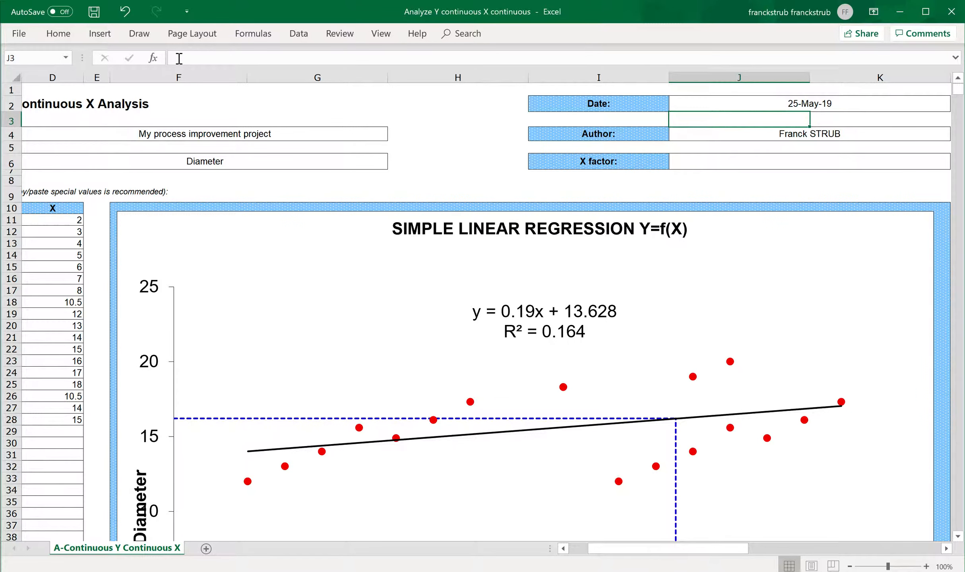
Enter "Pressure" as the X factor in the sheet header.
click(735, 134)
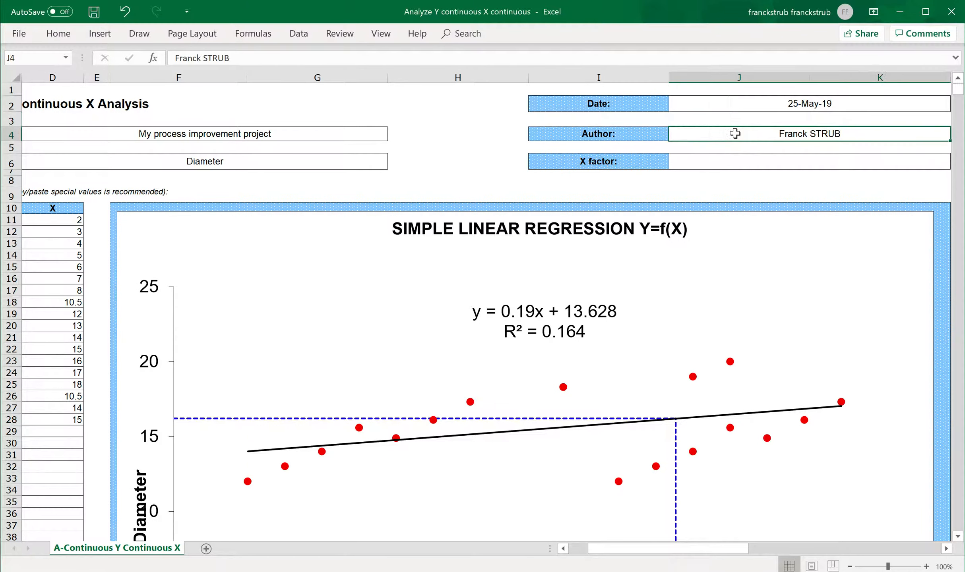
click(729, 162)
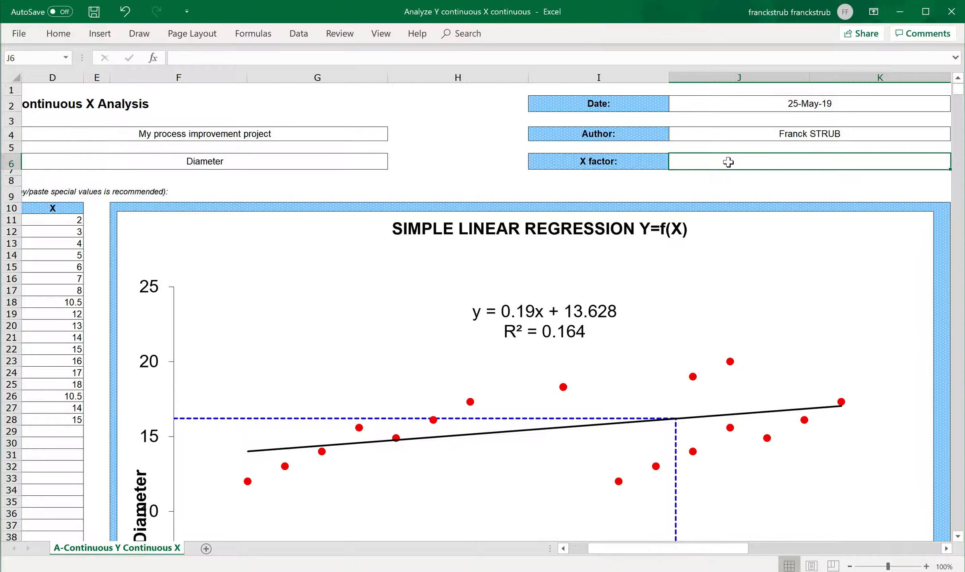
text(Pr)
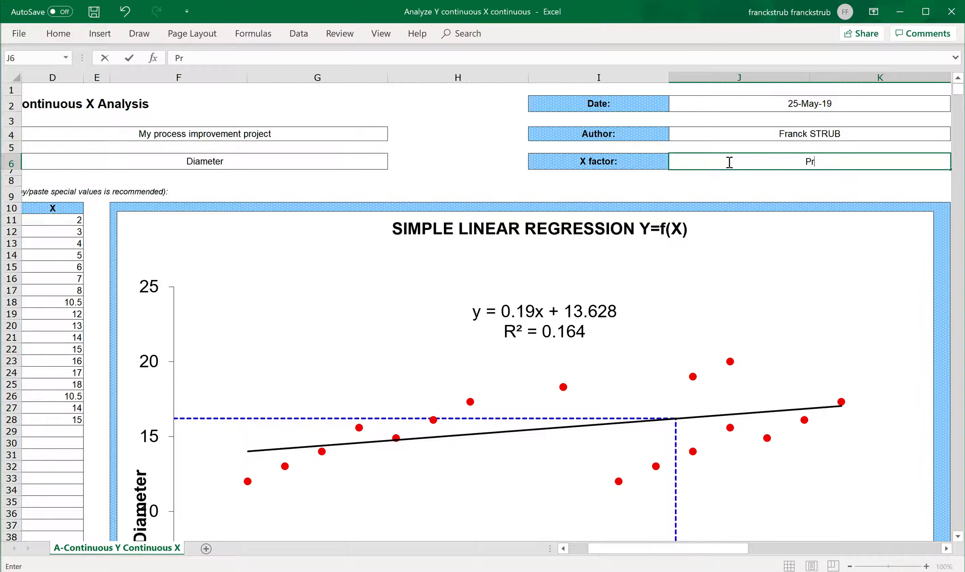
text(essure)
click(249, 184)
Select the Diameter and Pressure data in C11:D28.
scroll(58, 264, left, 2)
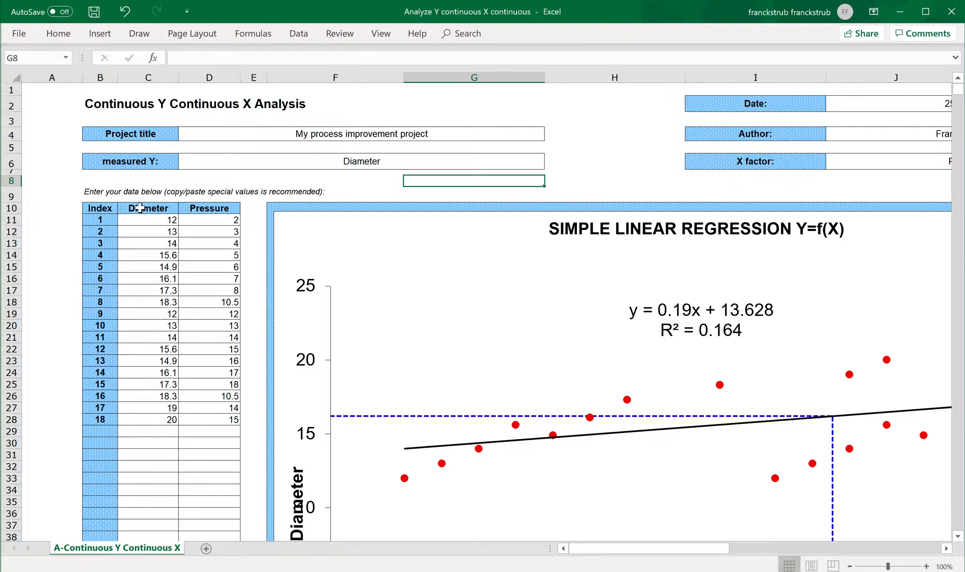
drag(143, 219, 224, 424)
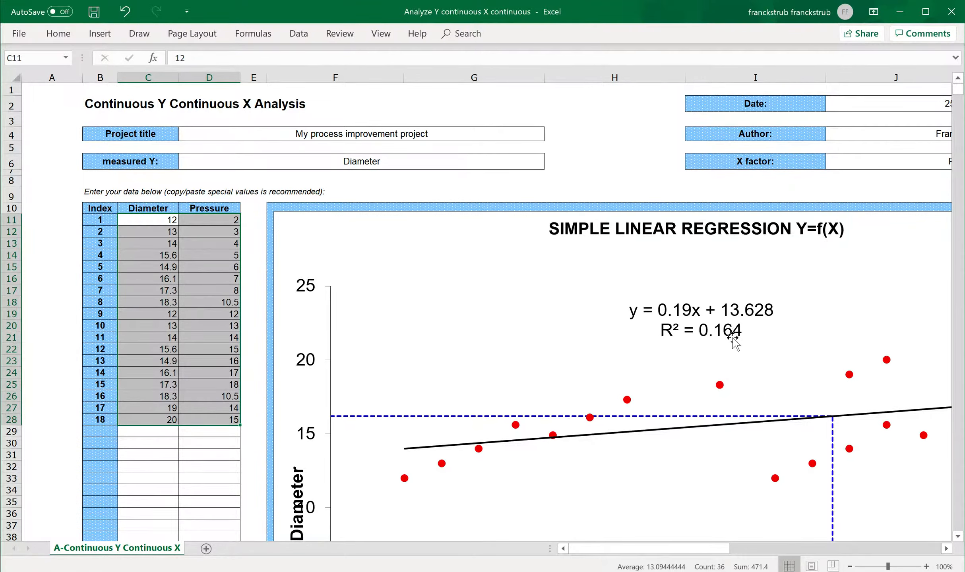
Move the Diameter axis title of the simple linear regression chart slightly outward, away from the vertical axis.
scroll(734, 338, right, 1)
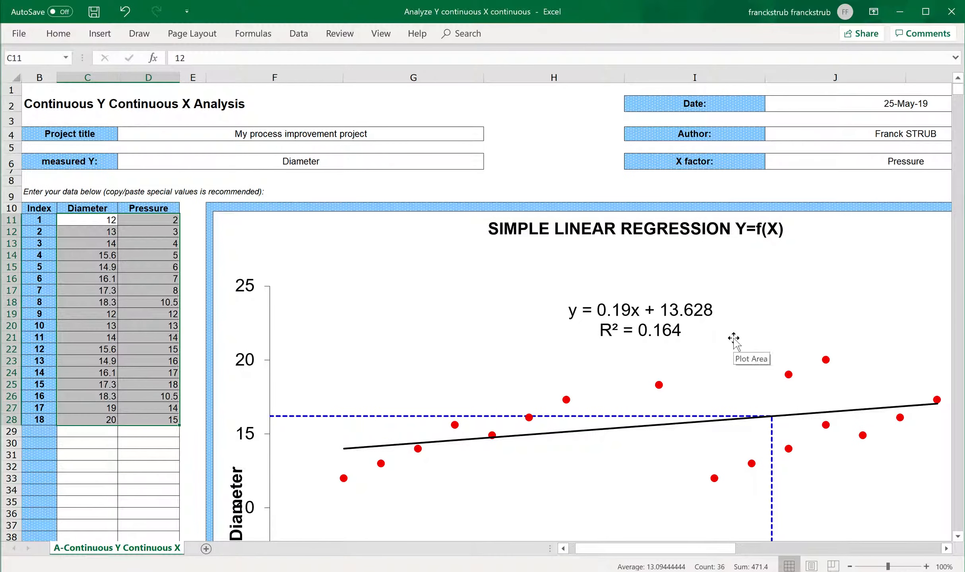
scroll(734, 337, right, 2)
scroll(735, 341, down, 1)
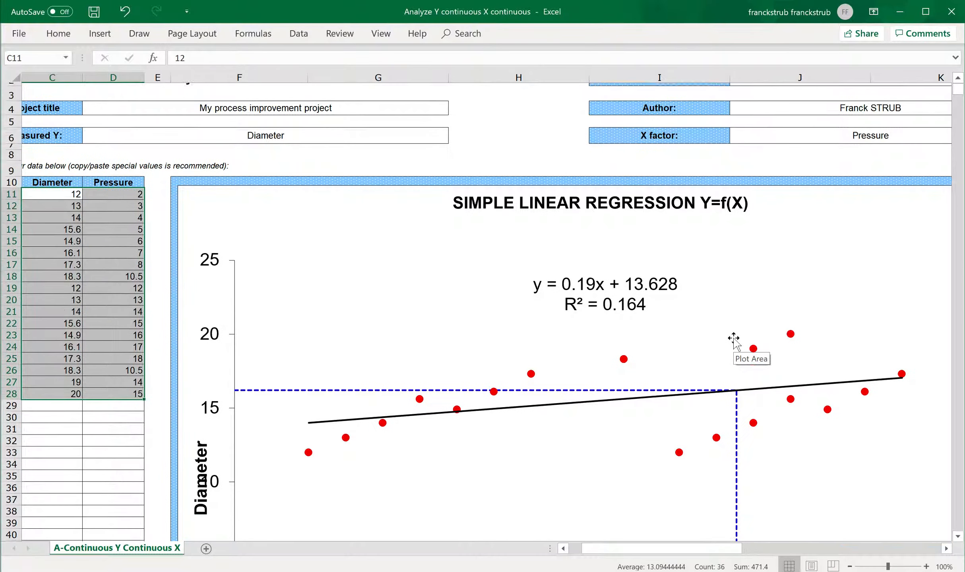
scroll(737, 345, down, 1)
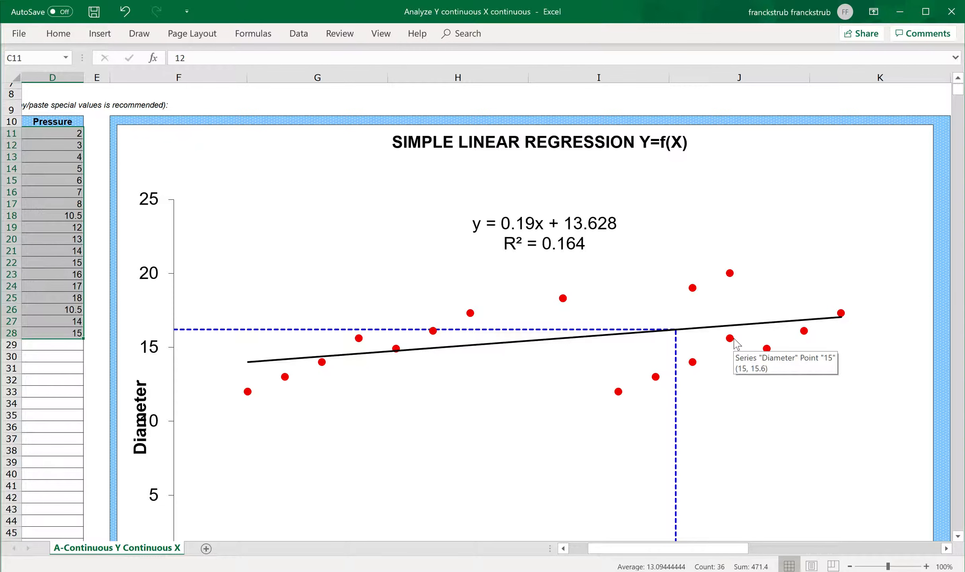
scroll(735, 343, down, 2)
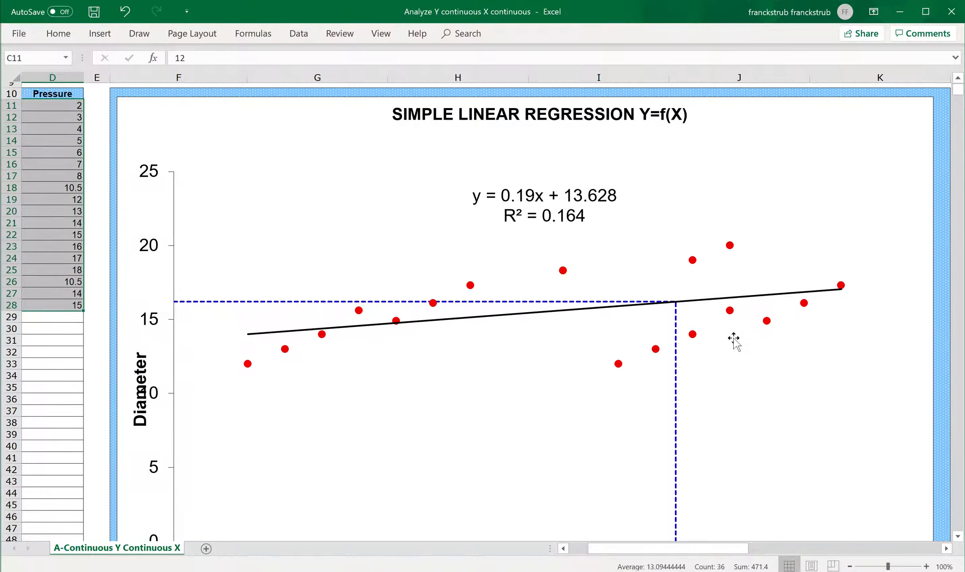
scroll(735, 342, right, 1)
scroll(733, 338, down, 1)
scroll(734, 338, right, 1)
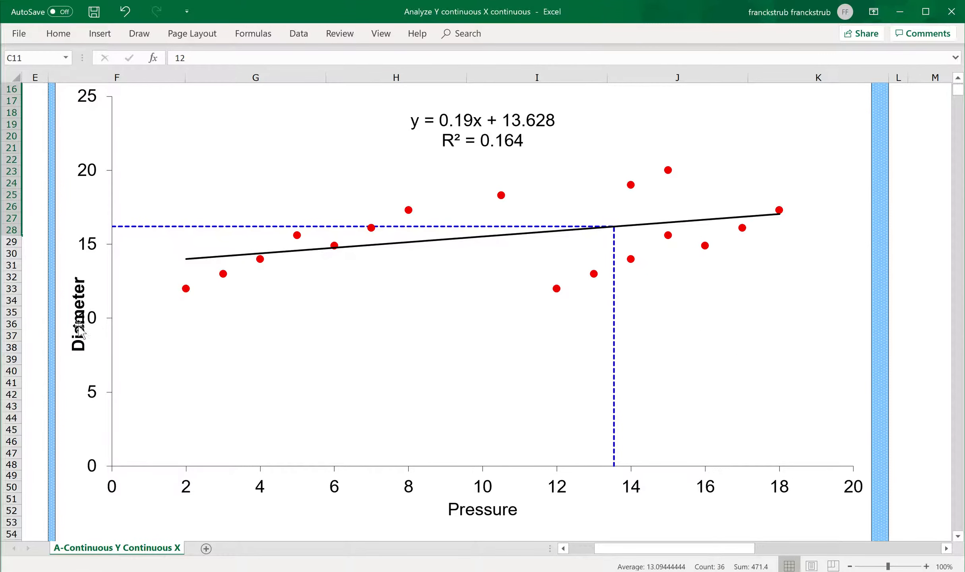
click(68, 339)
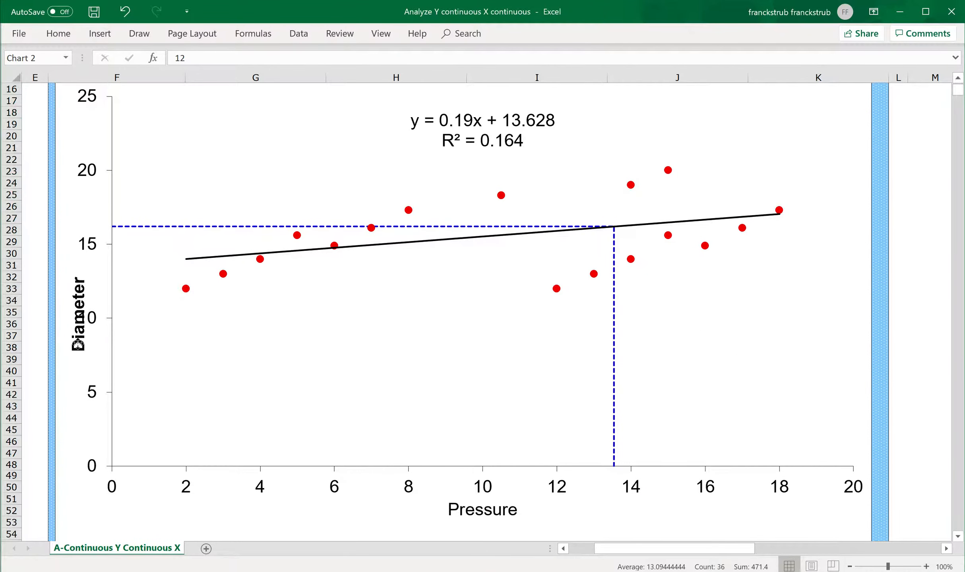
drag(65, 336, 60, 334)
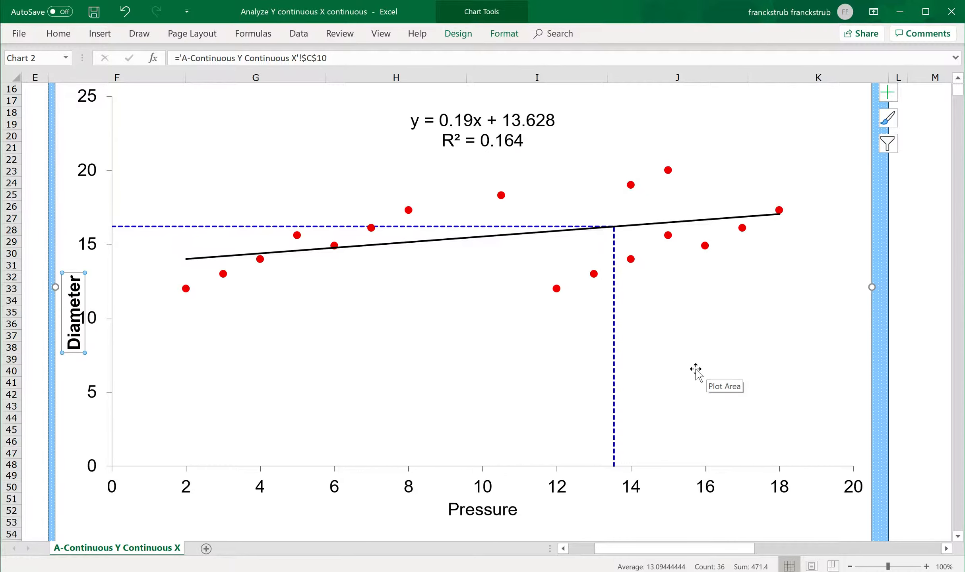
Set the Y target of the simple linear regression equation to 16.20.
scroll(695, 372, down, 1)
scroll(696, 371, down, 1)
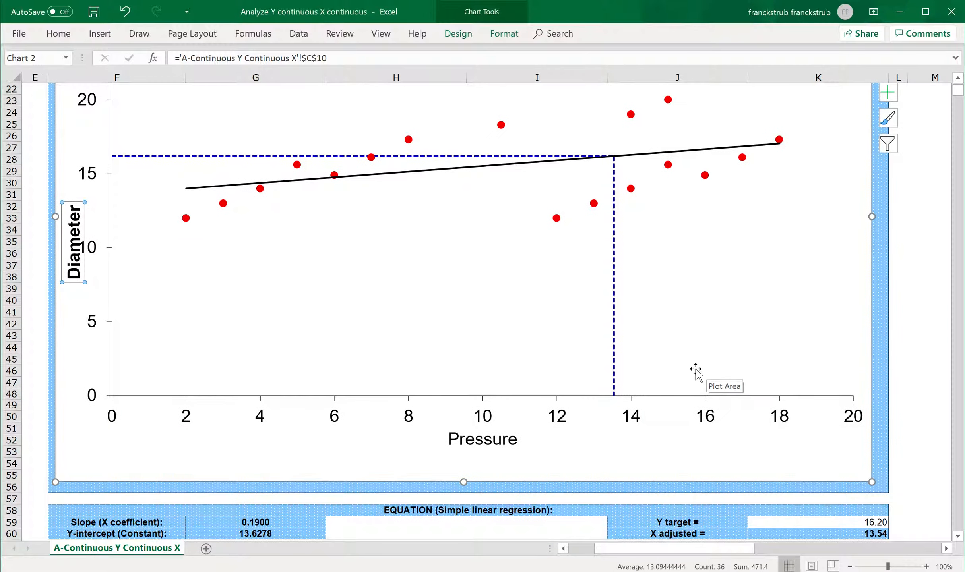
scroll(695, 371, down, 1)
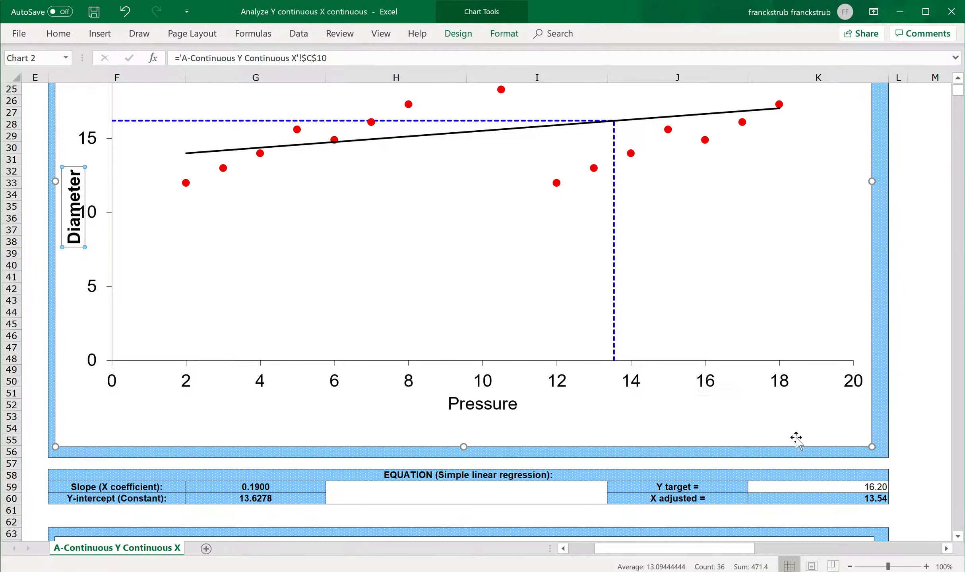
click(832, 488)
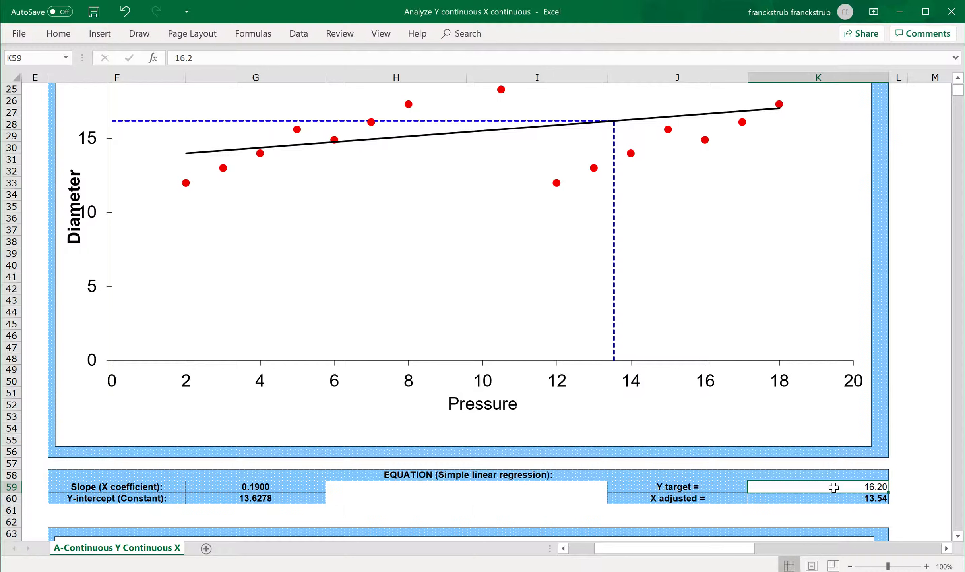
text(1)
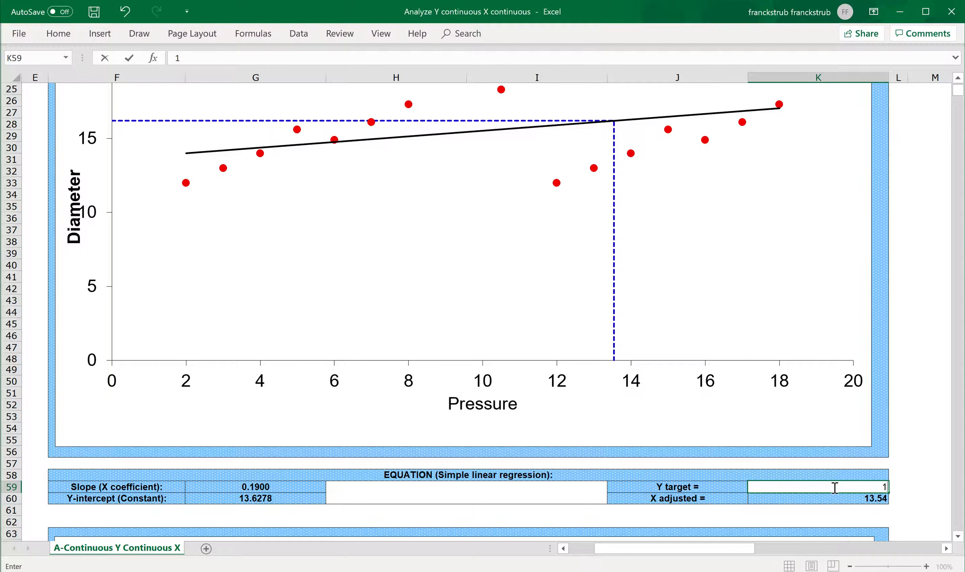
text(6.20)
key(Return)
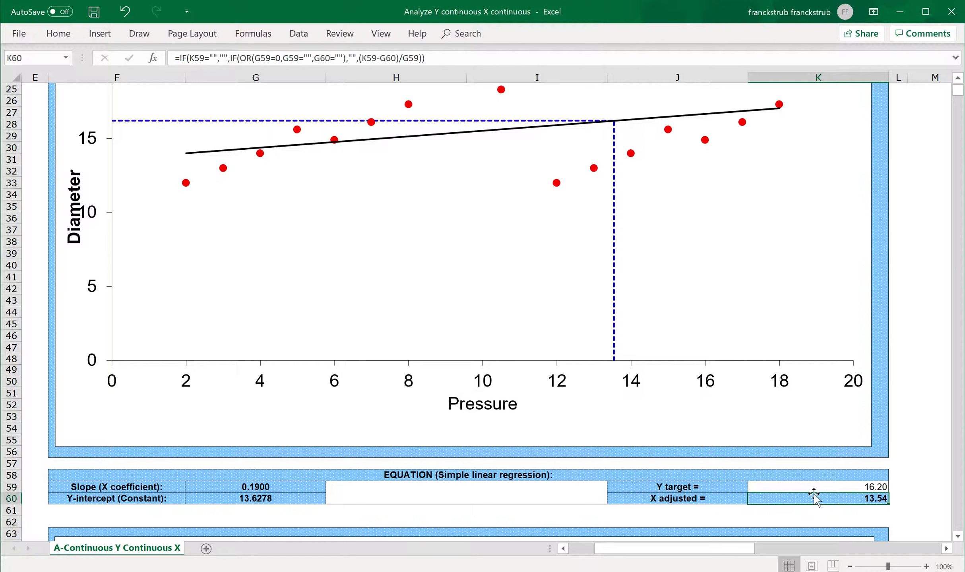
Examine the X adjusted result and trace the target's dashed guide lines on the linear regression chart.
click(776, 500)
mouse_move(614, 360)
mouse_move(115, 126)
Examine the simple quadratic regression chart, its trendline equation and R², and the dashed guide lines for the target Diameter.
scroll(519, 485, down, 1)
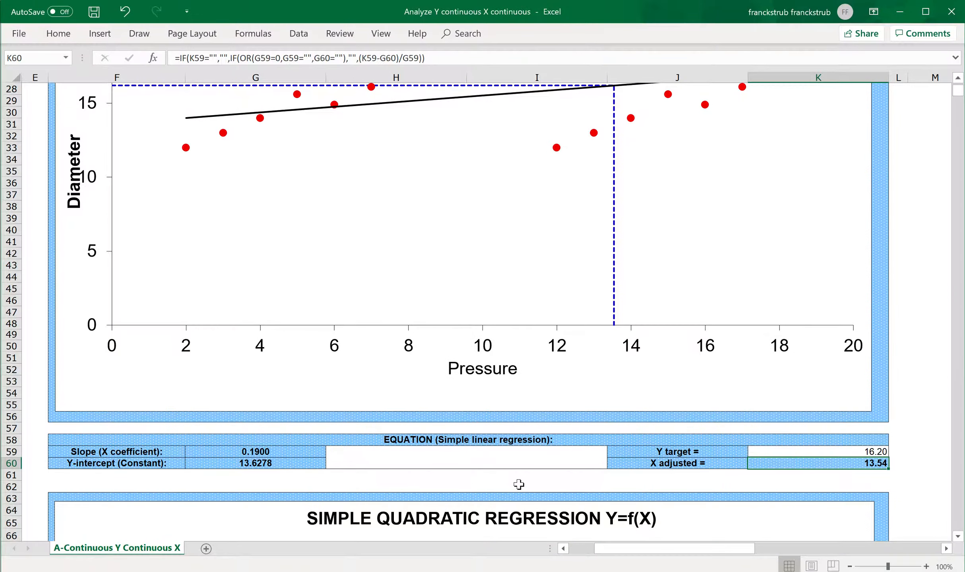
scroll(518, 485, down, 3)
scroll(519, 485, left, 2)
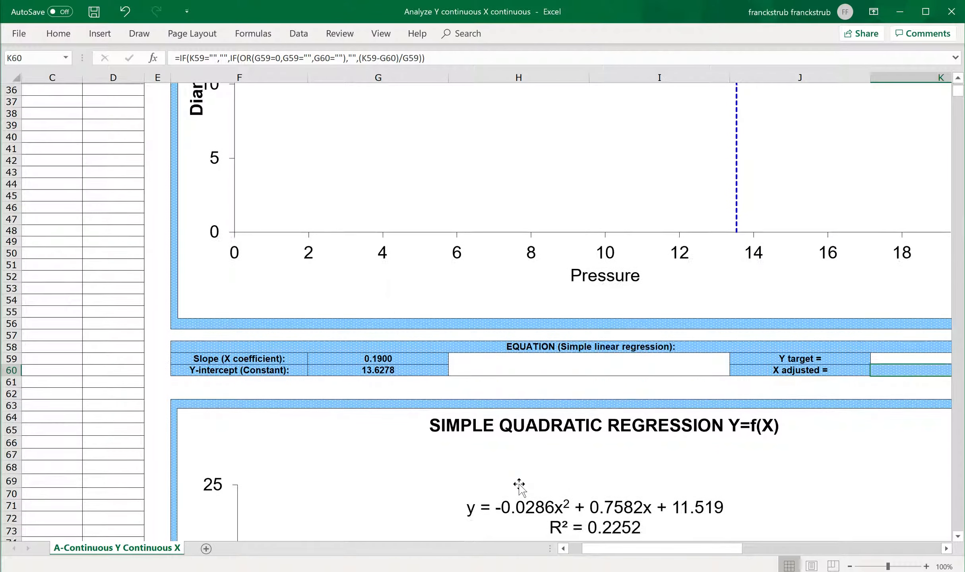
scroll(519, 485, down, 1)
scroll(519, 484, right, 2)
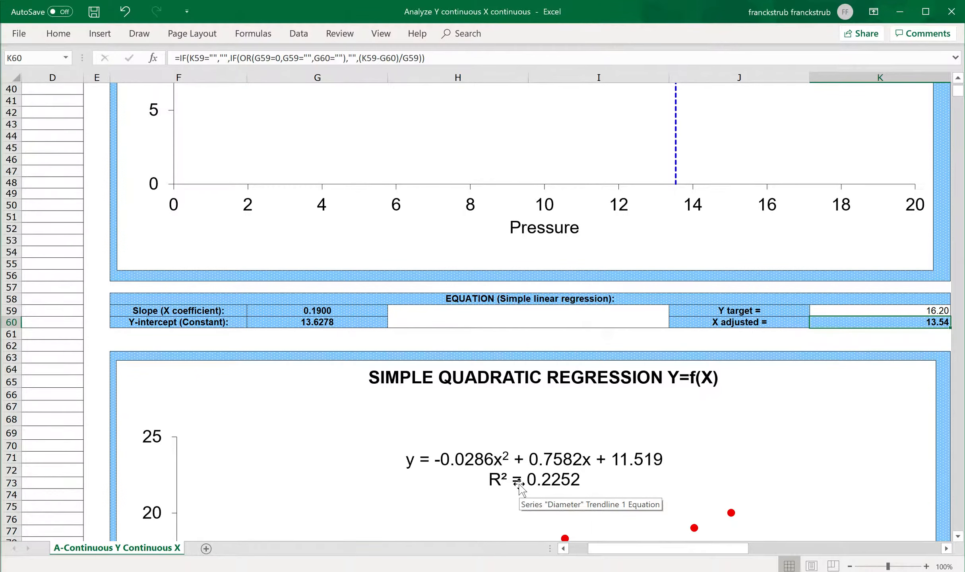
scroll(518, 485, down, 3)
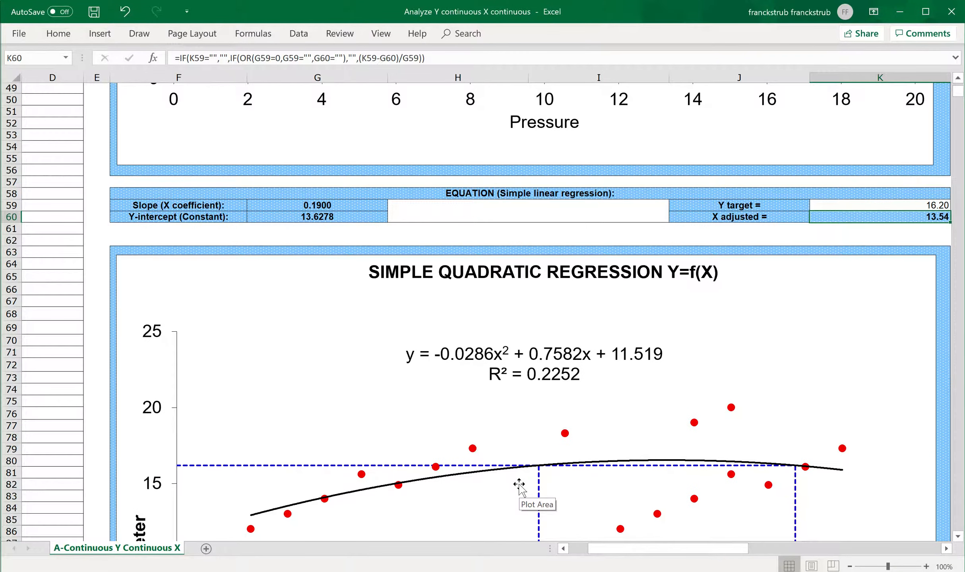
scroll(519, 485, down, 1)
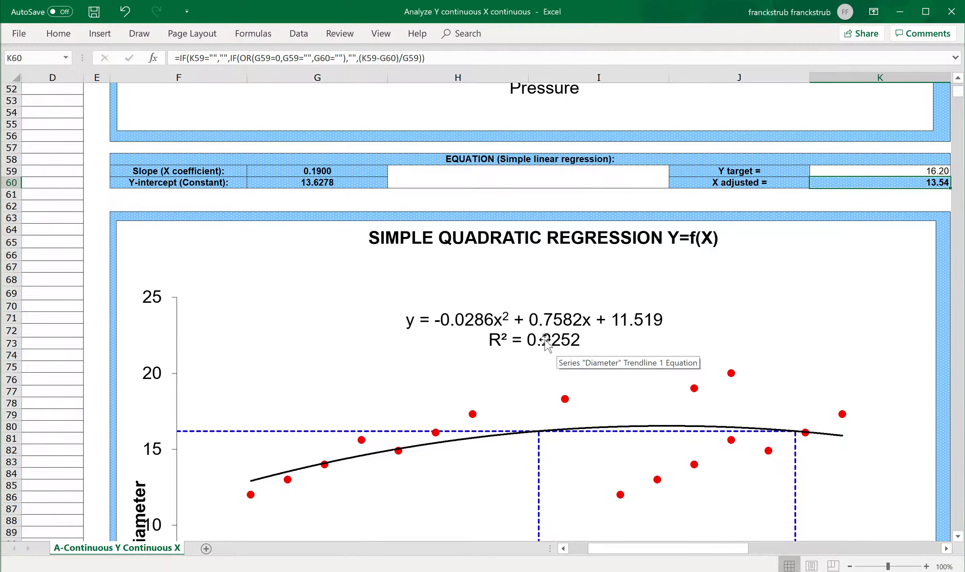
scroll(613, 456, down, 1)
scroll(612, 456, down, 1)
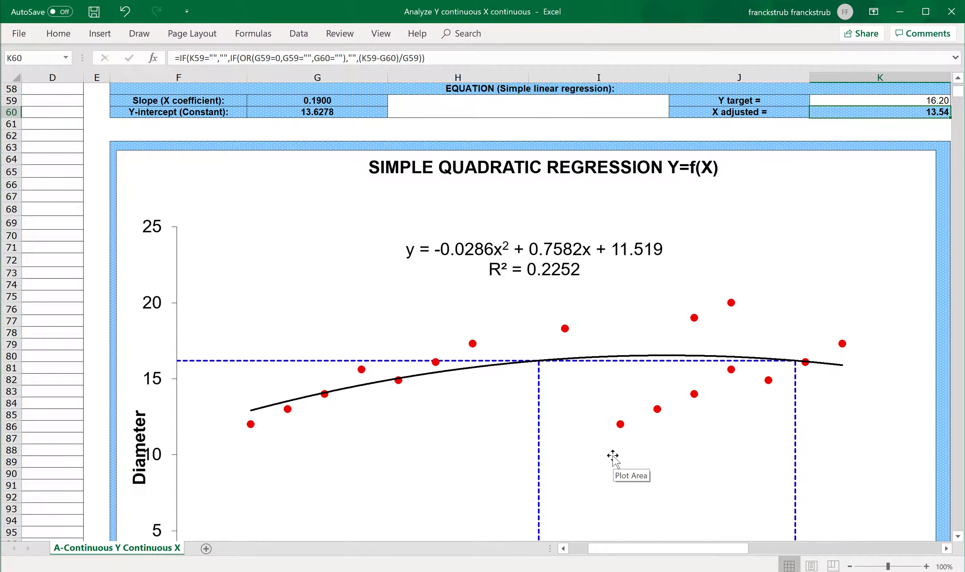
scroll(613, 456, down, 5)
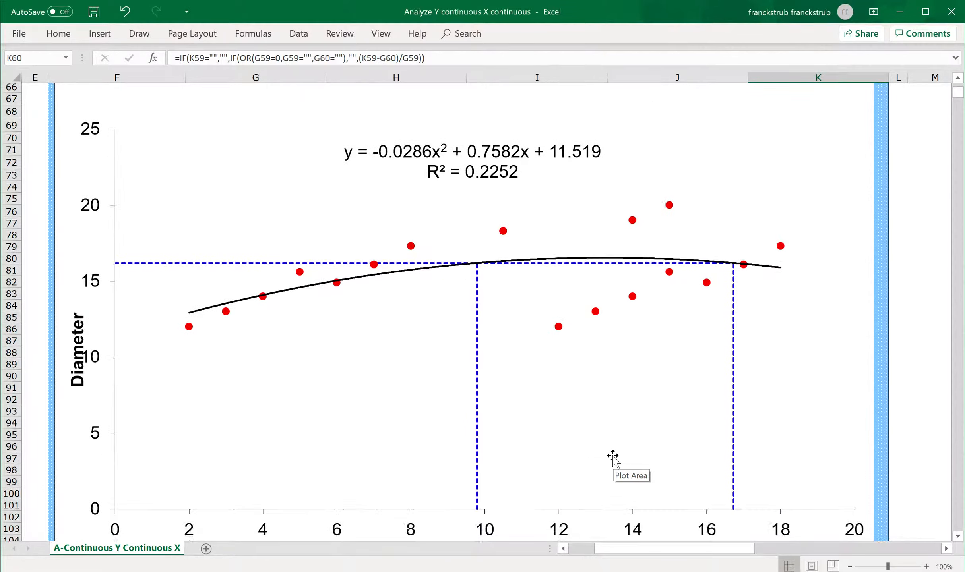
Check the X1 Adjusted, X2 Adjusted and Y target cells of the simple quadratic regression equation.
scroll(614, 457, down, 2)
scroll(613, 457, right, 1)
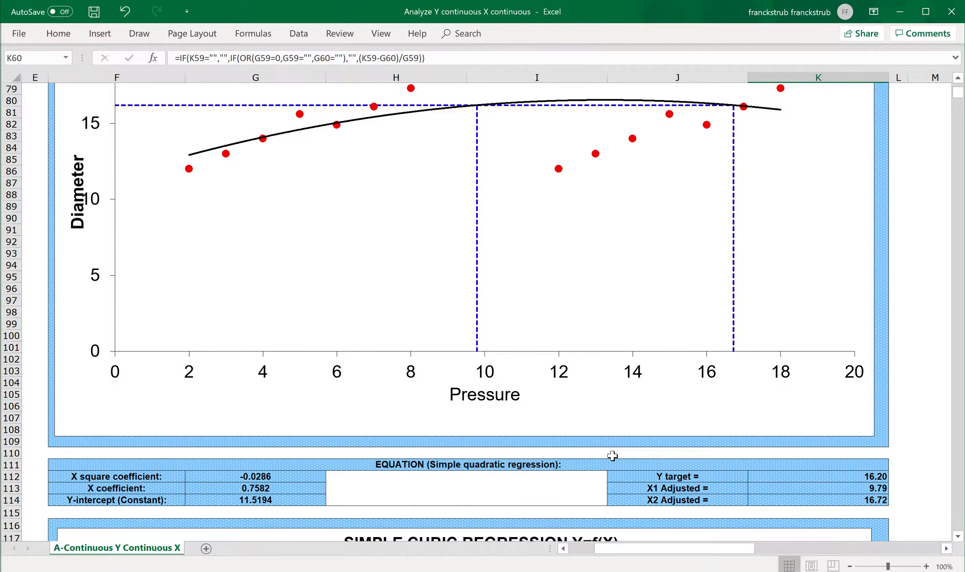
click(838, 487)
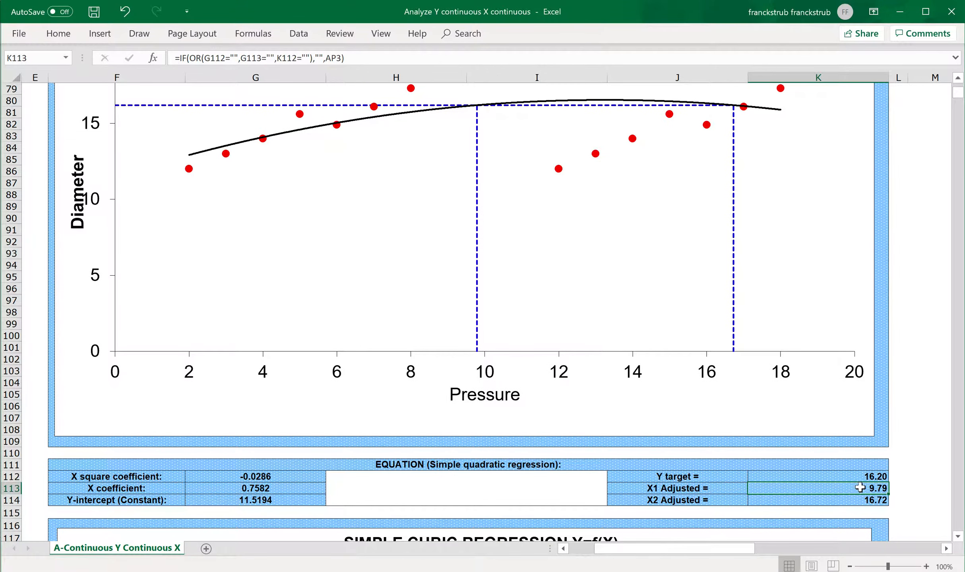
click(834, 502)
click(836, 477)
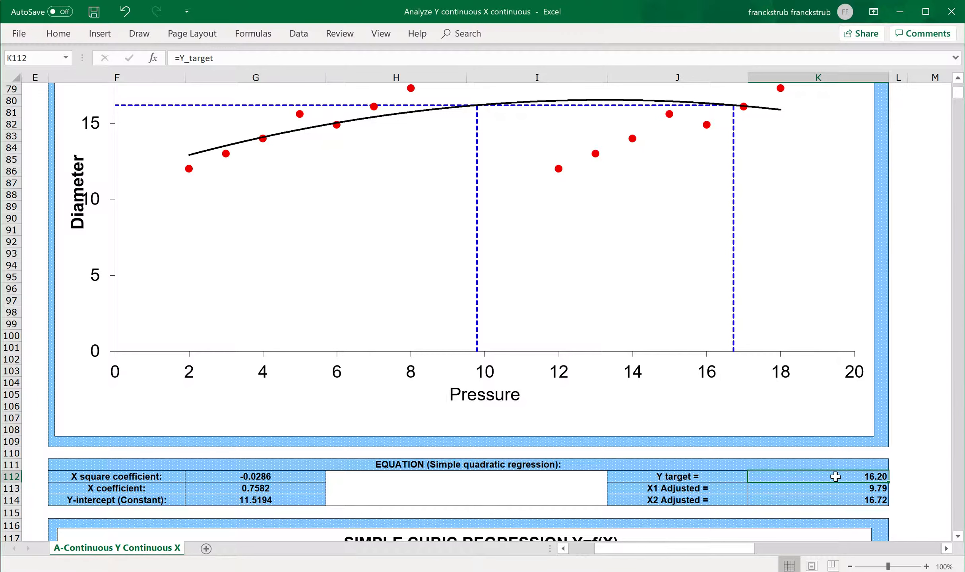
Examine the simple cubic regression chart, its trendline equation and R², and where the target's dashed guide lines cross the curve.
scroll(835, 477, left, 3)
scroll(836, 477, down, 3)
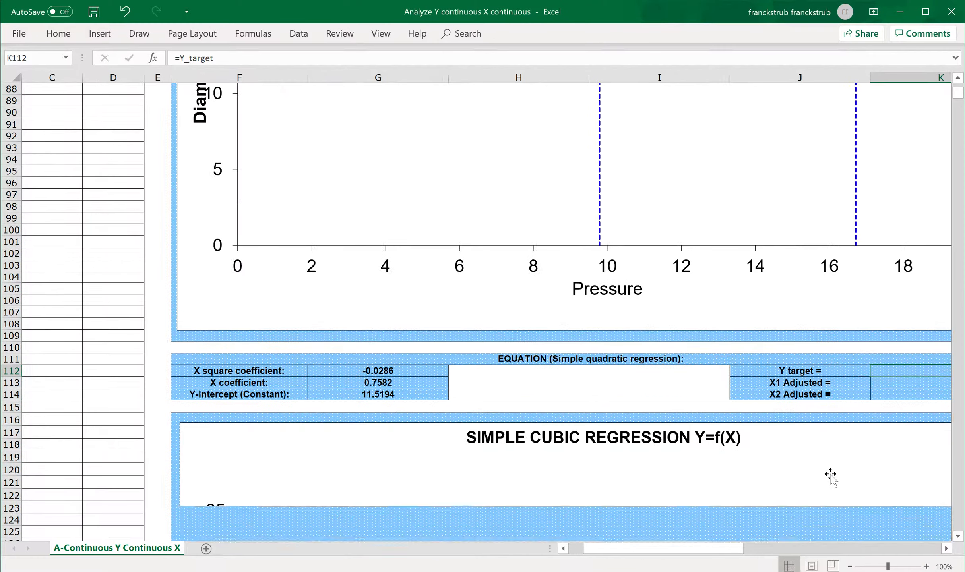
scroll(831, 475, right, 2)
scroll(830, 476, down, 2)
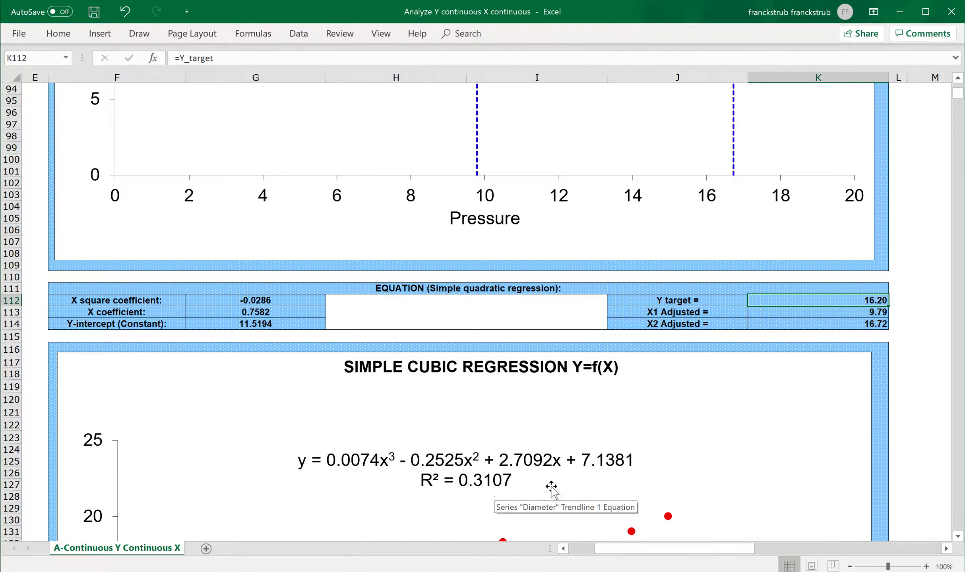
scroll(626, 495, down, 3)
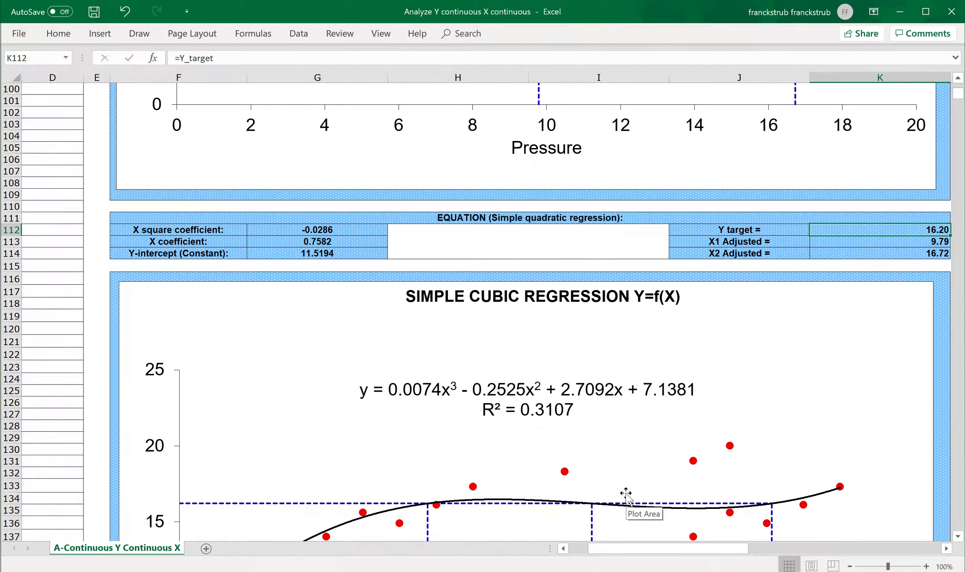
scroll(627, 495, down, 1)
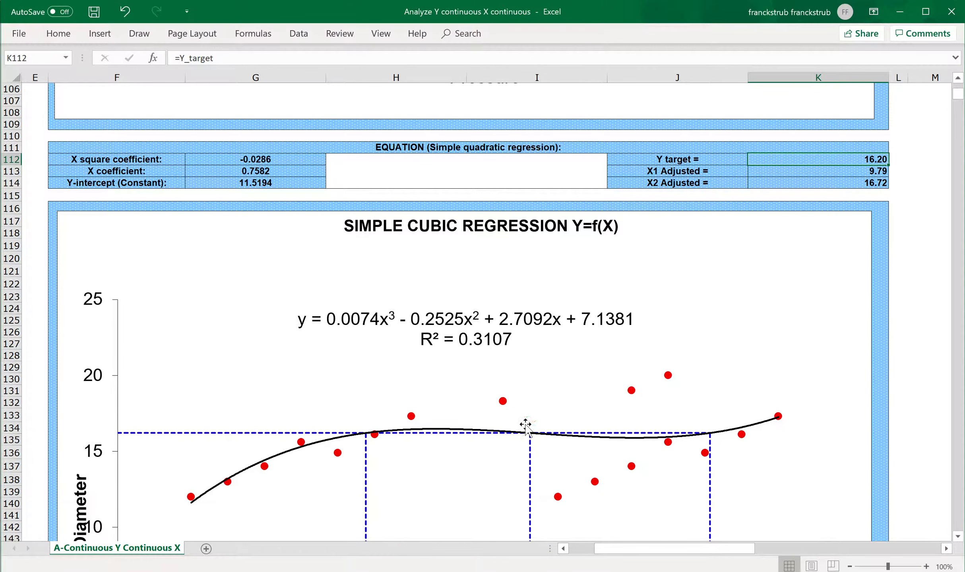
scroll(568, 490, down, 3)
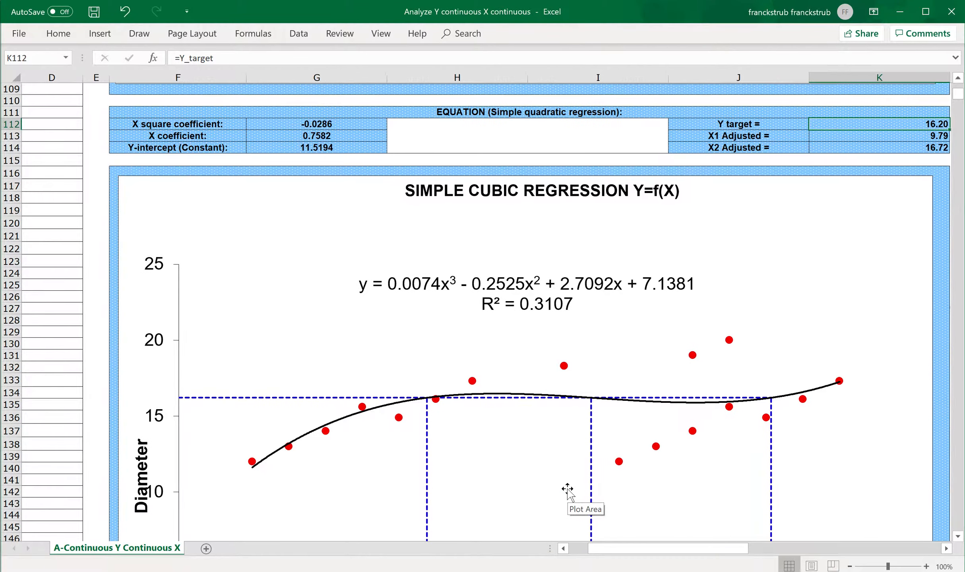
scroll(567, 489, left, 1)
scroll(568, 490, down, 2)
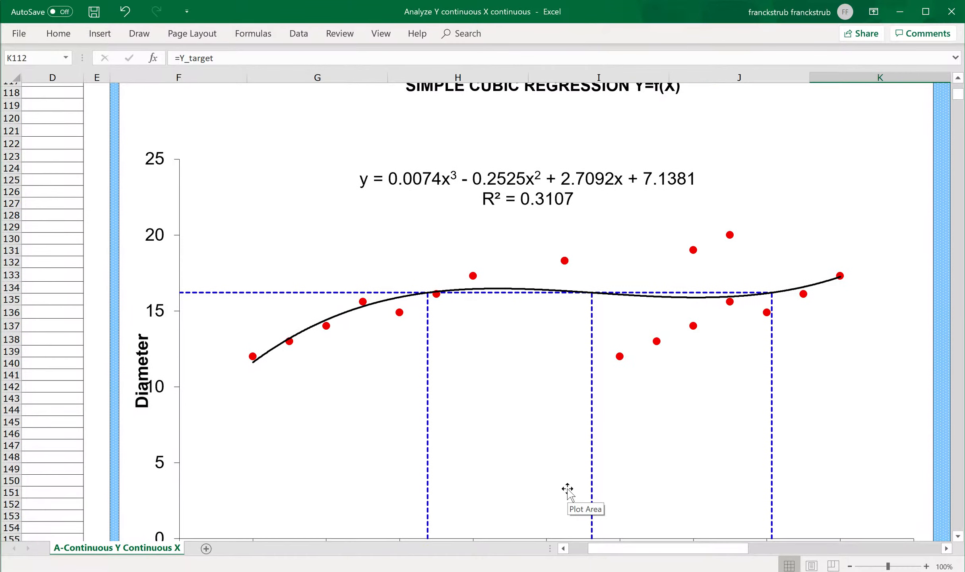
scroll(568, 489, down, 2)
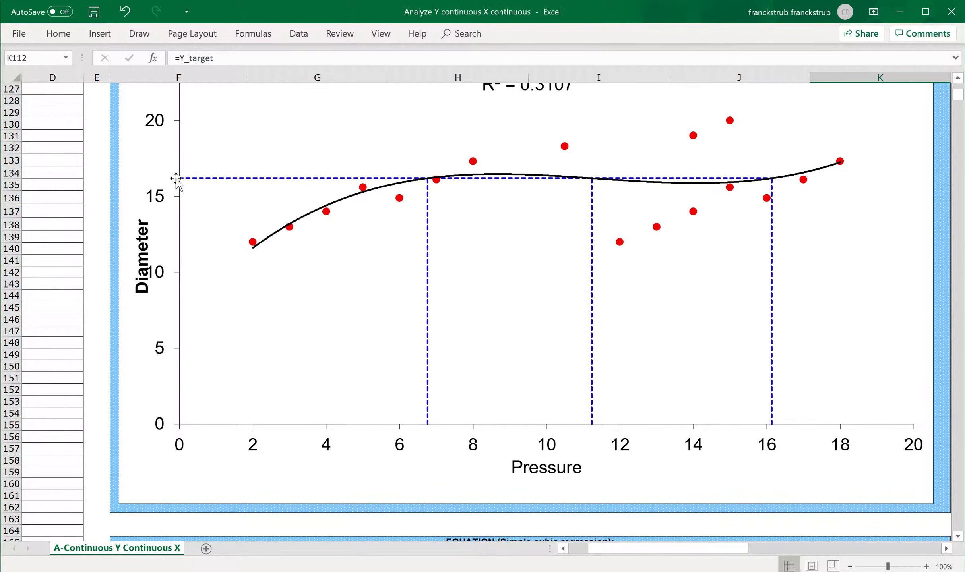
mouse_move(180, 179)
Check the X1, X2 and X3 Adjusted cells of the simple cubic regression equation against the chart's guide lines.
scroll(544, 308, down, 2)
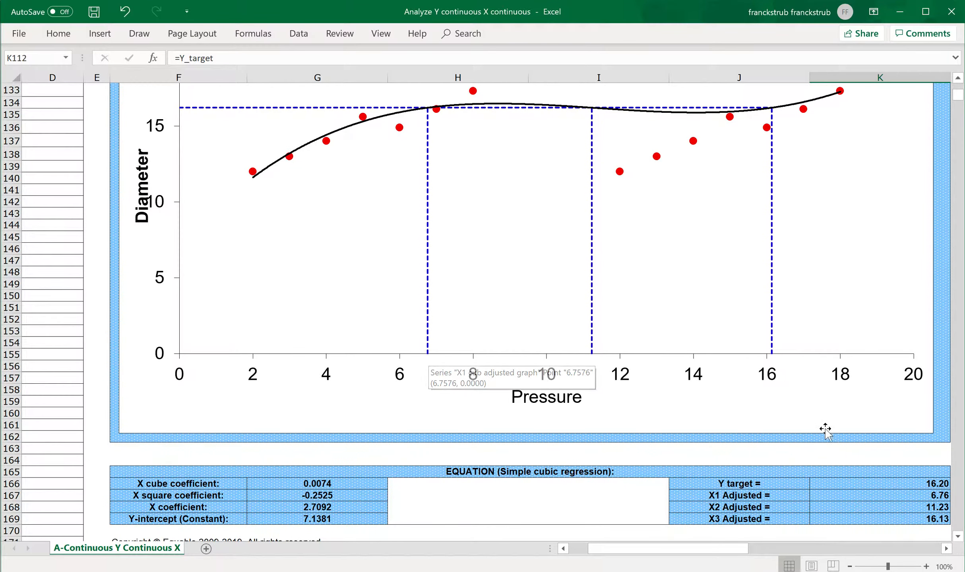
scroll(818, 493, down, 1)
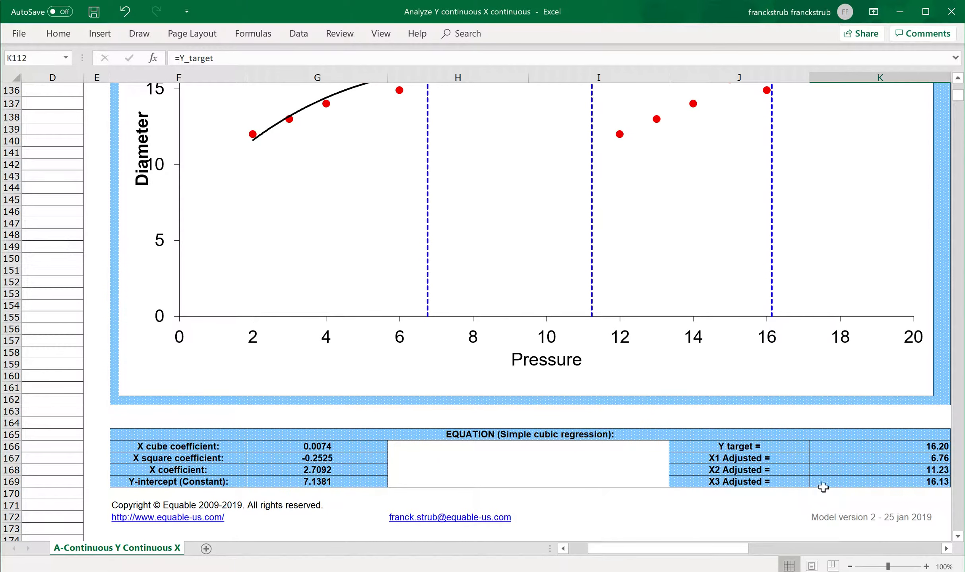
click(827, 459)
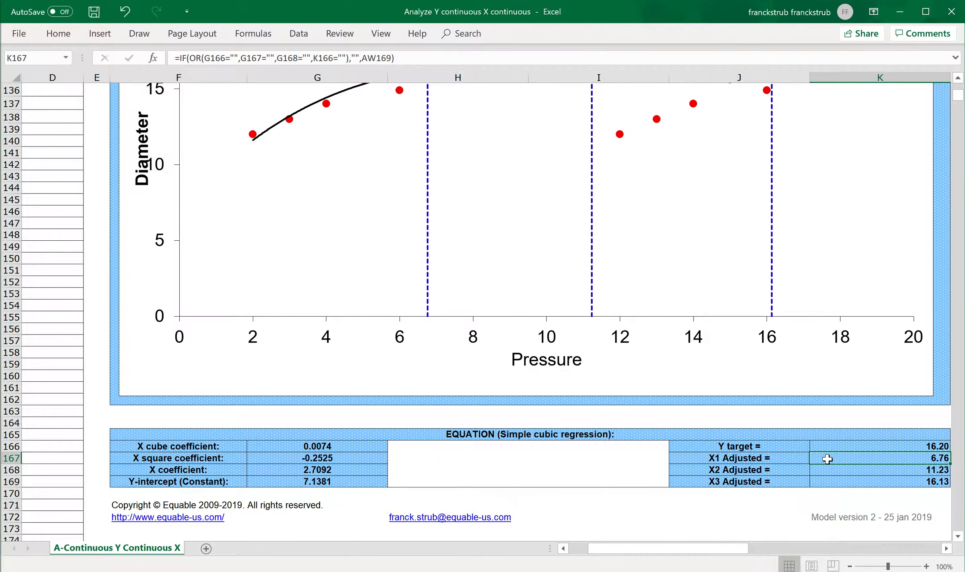
click(835, 472)
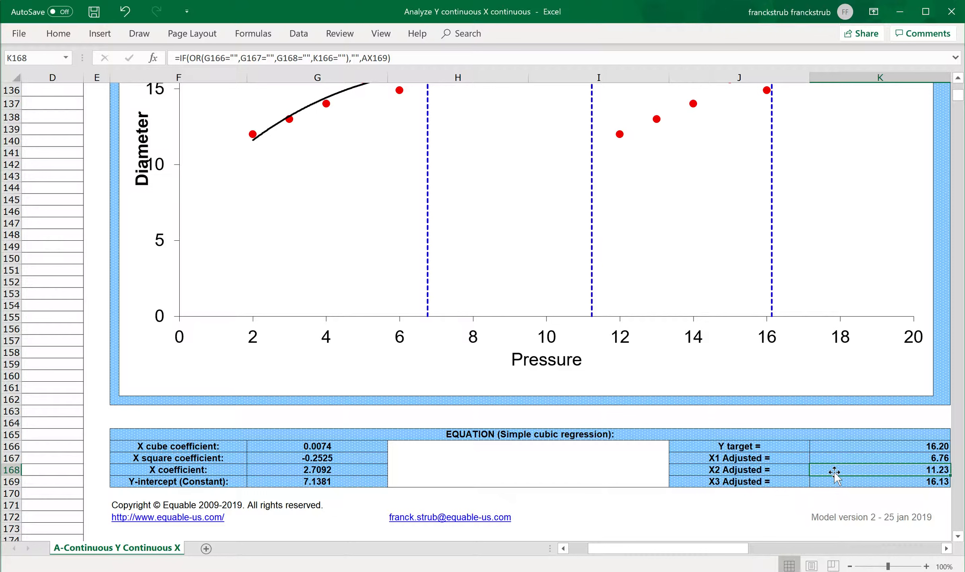
click(828, 482)
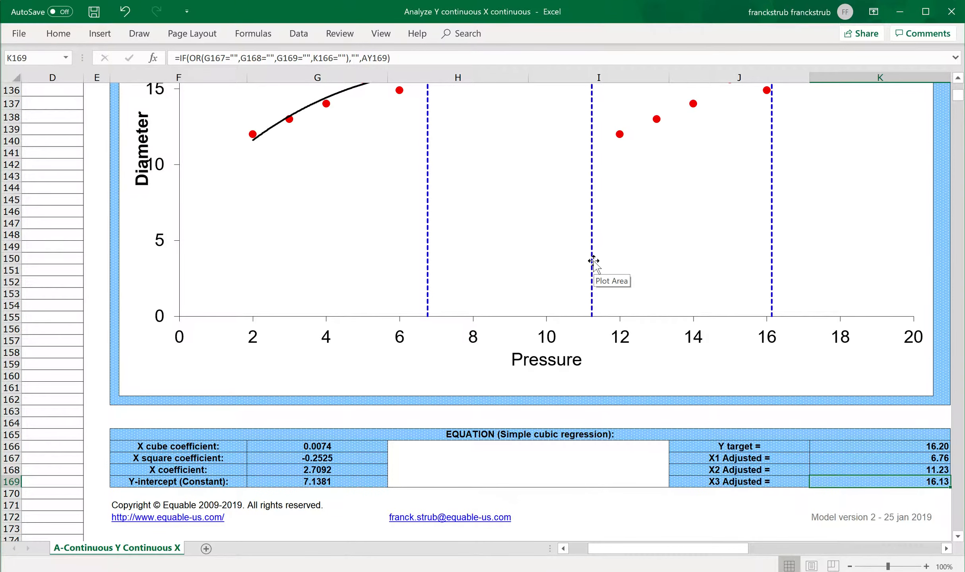
scroll(593, 261, up, 1)
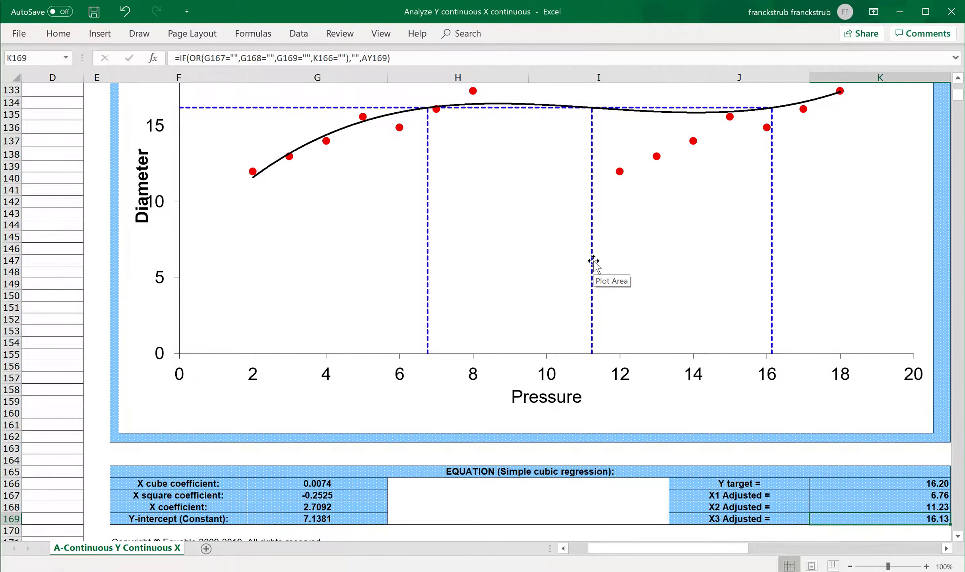